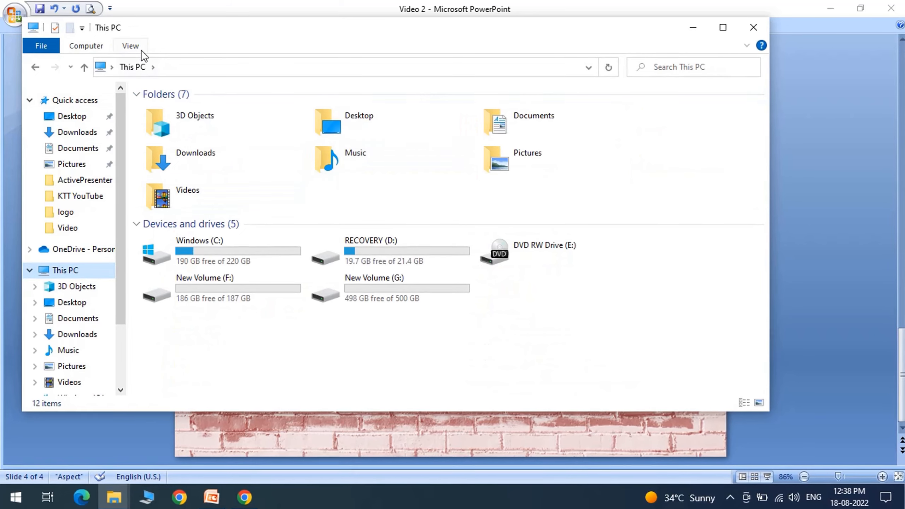
# Step: Open This PC's About page and highlight the 64-bit, x64-based system type
pyautogui.click(86, 46)
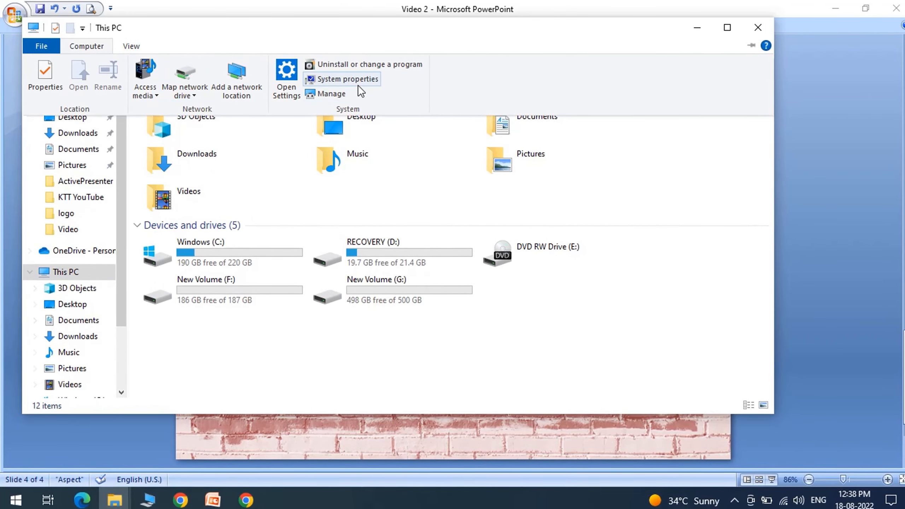
pyautogui.click(360, 83)
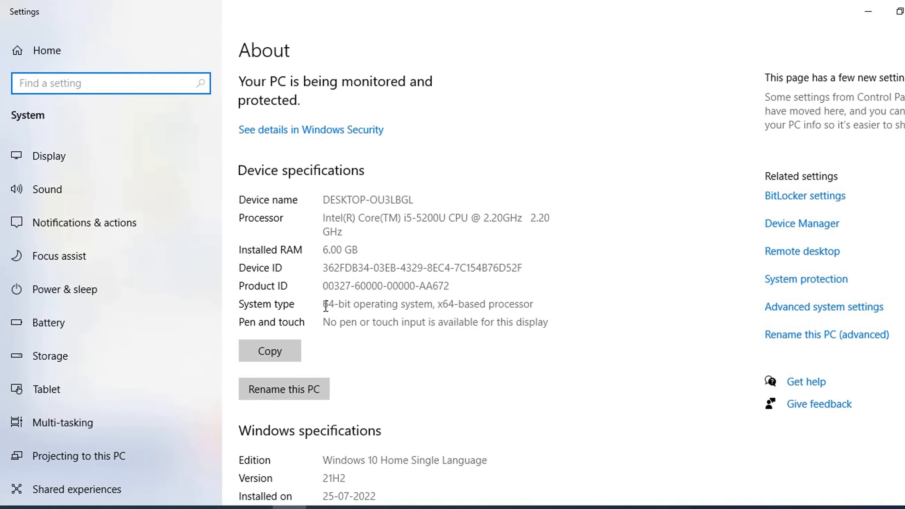
pyautogui.moveTo(324, 305); pyautogui.dragTo(545, 311)
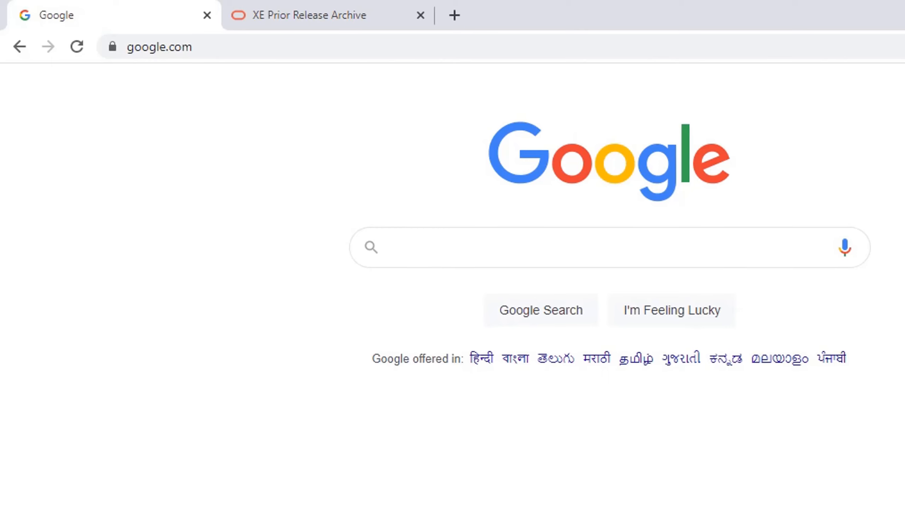
# Step: Search Google for 'oracle download' and open the Oracle Database Software Downloads result
pyautogui.write('d')
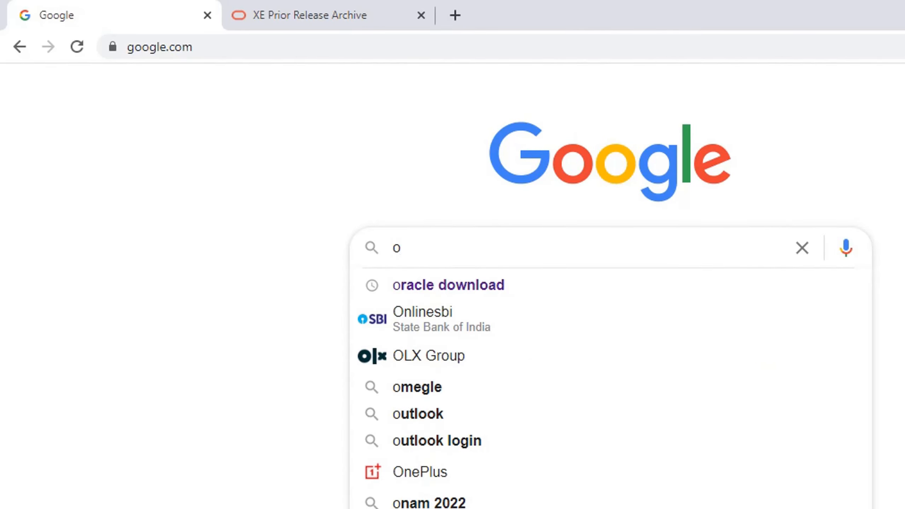
pyautogui.click(458, 287)
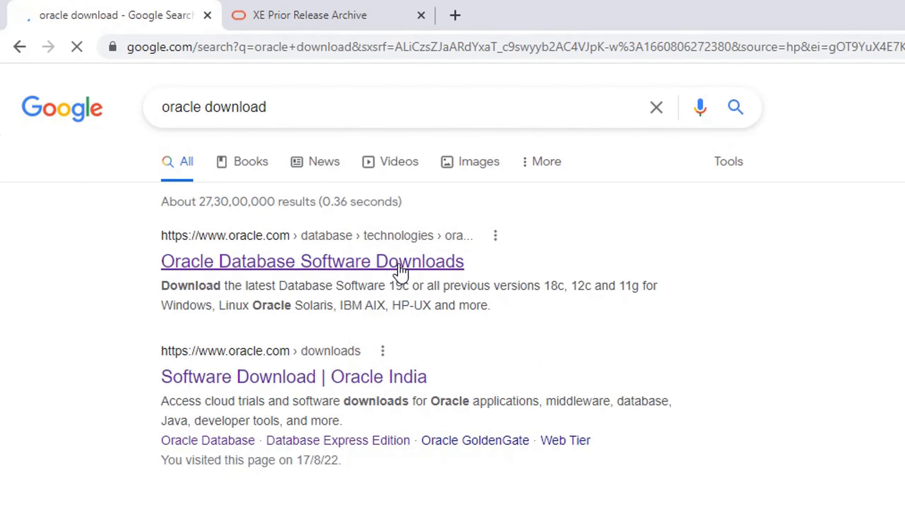
pyautogui.click(356, 267)
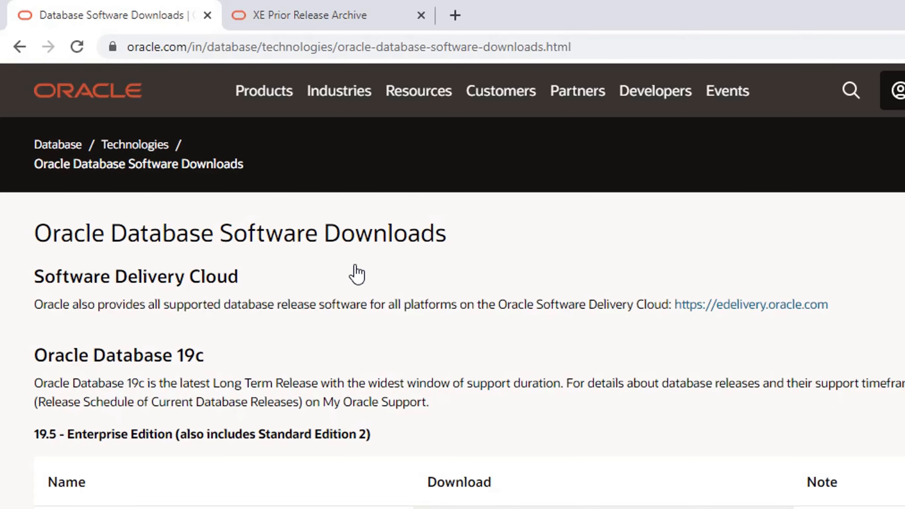
# Step: Go to the Database Express Edition downloads via Resources > Downloads, then switch to the XE Prior Release Archive tab
pyautogui.click(430, 93)
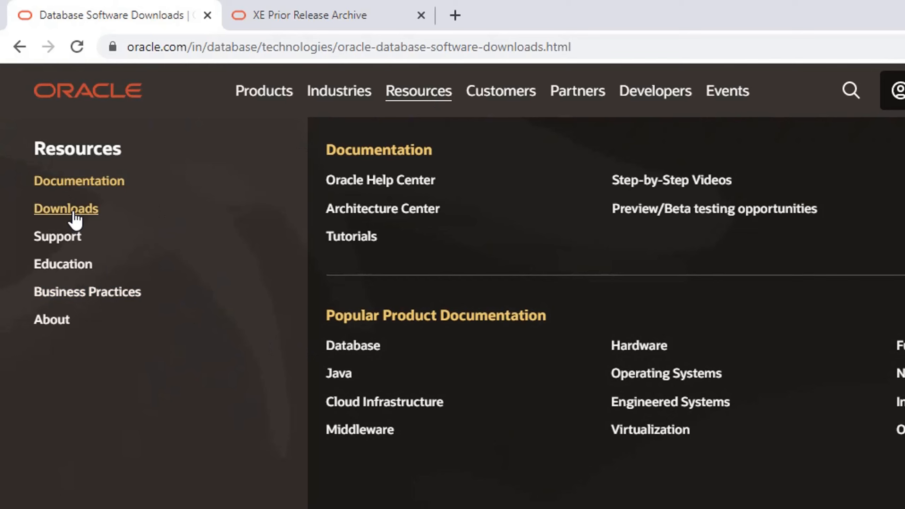
pyautogui.moveTo(73, 216)
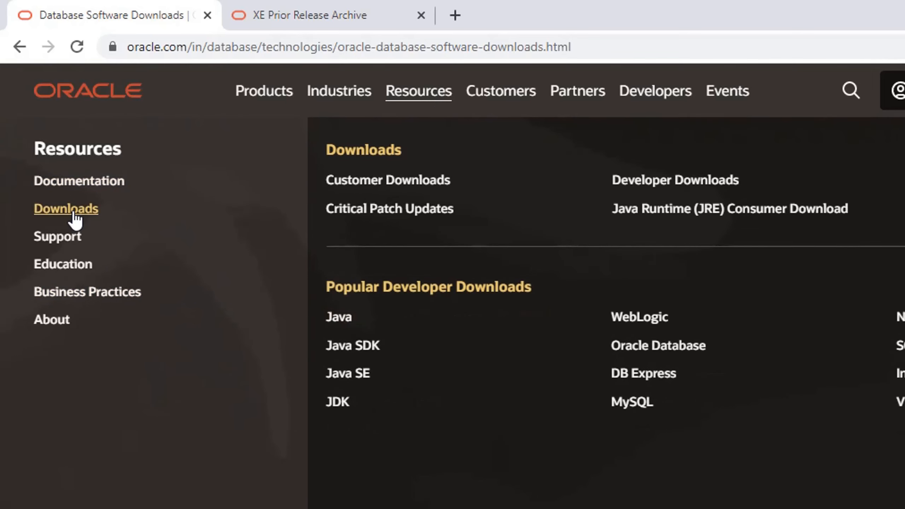
pyautogui.click(647, 381)
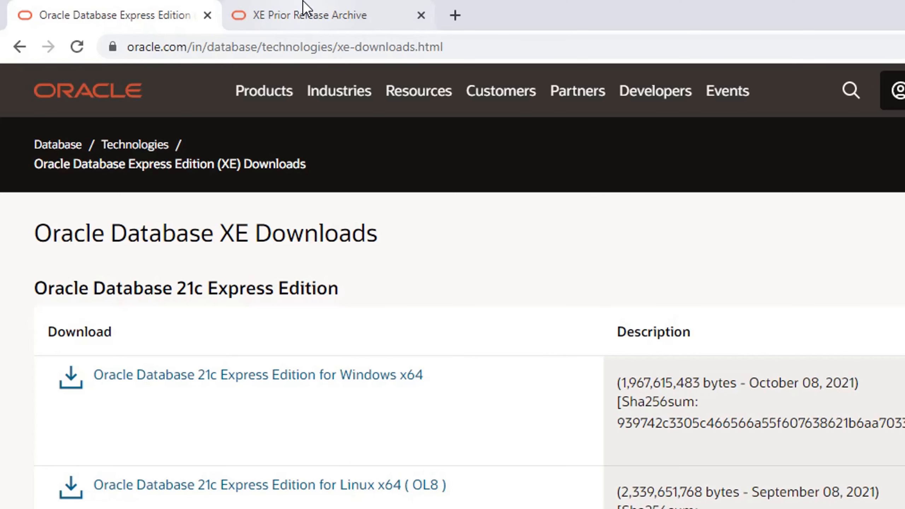
pyautogui.click(332, 18)
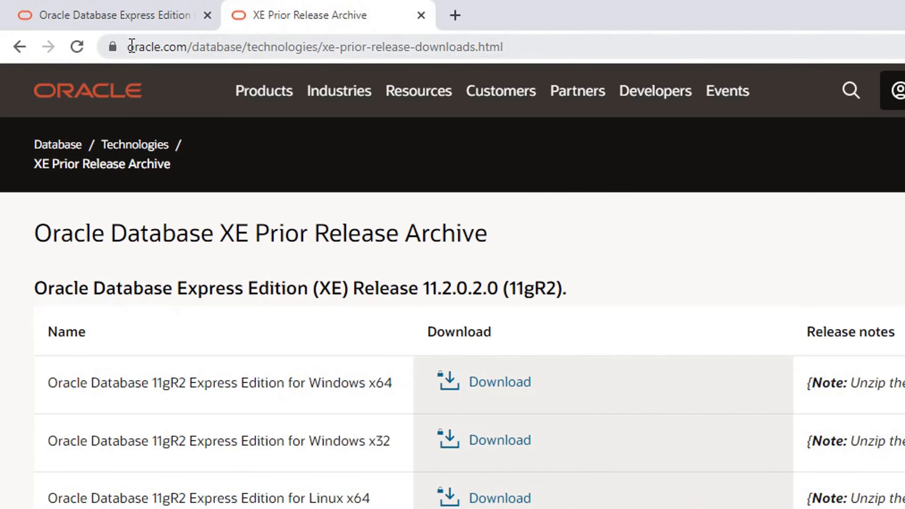
# Step: Accept the Oracle License Agreement and download OracleXE112_Win64.zip for Windows x64
pyautogui.moveTo(132, 46); pyautogui.dragTo(518, 53)
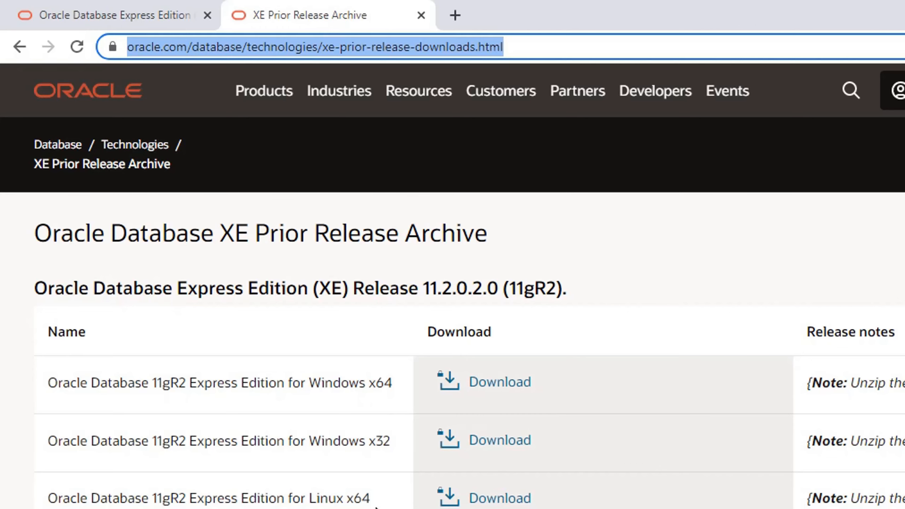
pyautogui.click(500, 382)
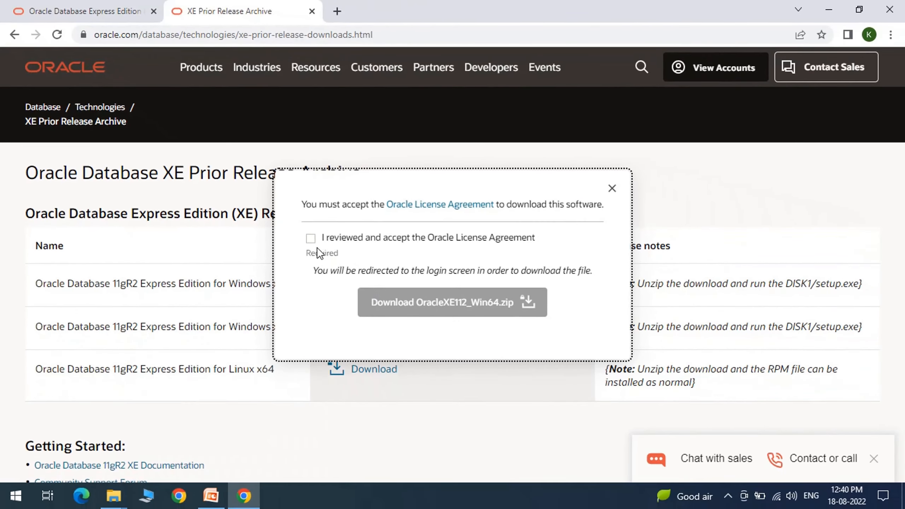
pyautogui.click(311, 239)
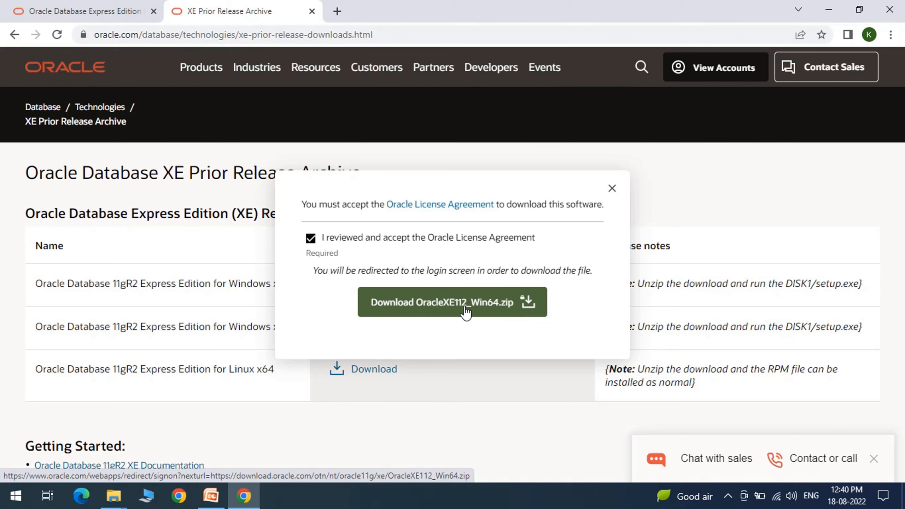
pyautogui.click(465, 312)
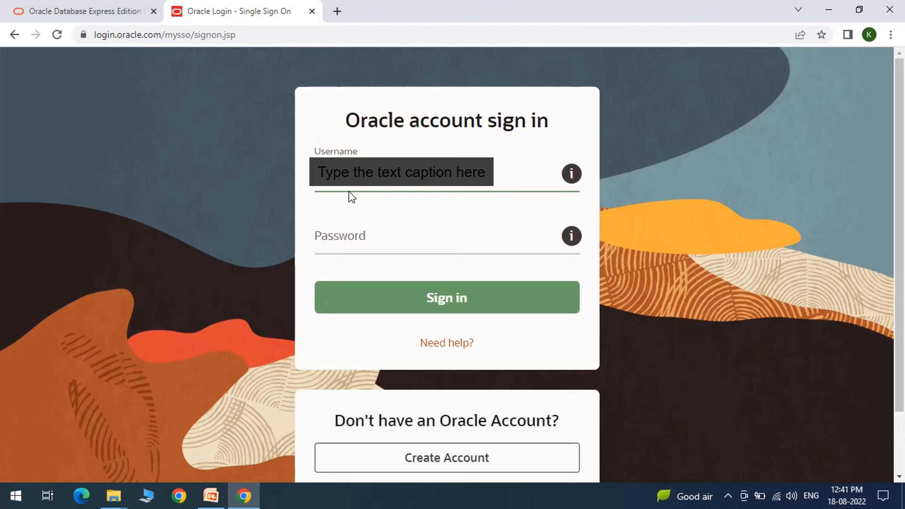
# Step: Sign in with the Oracle account password, then pause the OracleXE112_Win64.zip download at 1.0/317 MB
pyautogui.press('Tab')
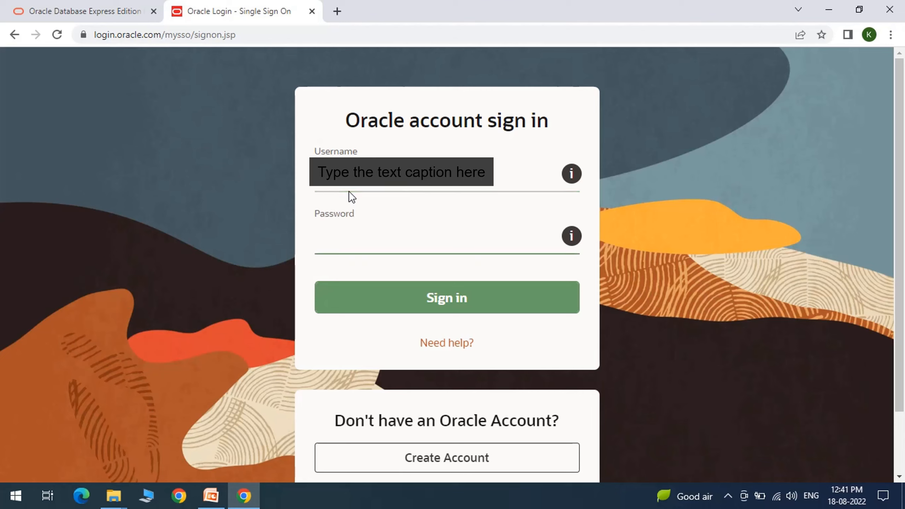
pyautogui.write('•••••••••••••')
pyautogui.click(457, 303)
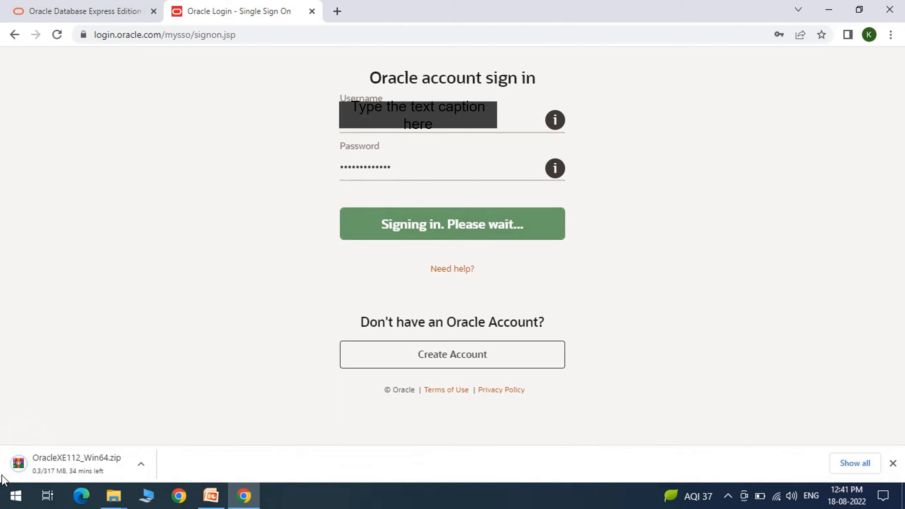
pyautogui.rightClick(79, 466)
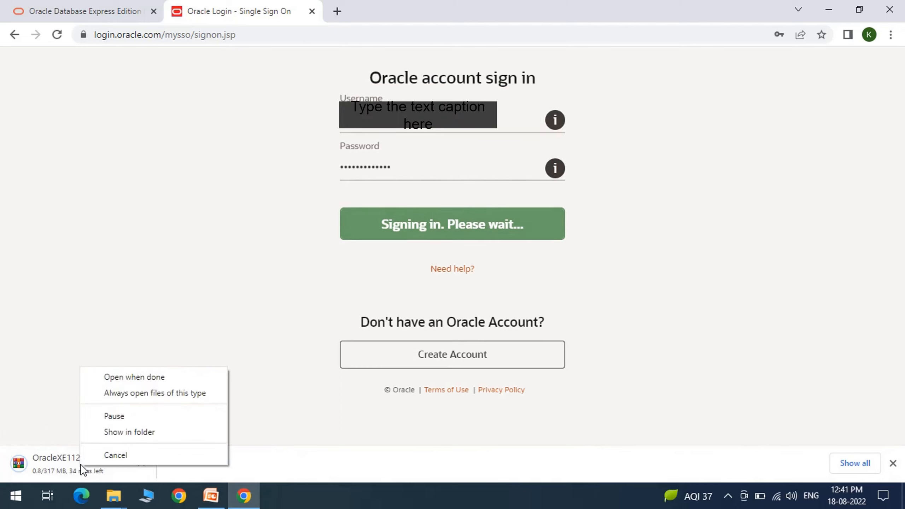
pyautogui.click(120, 418)
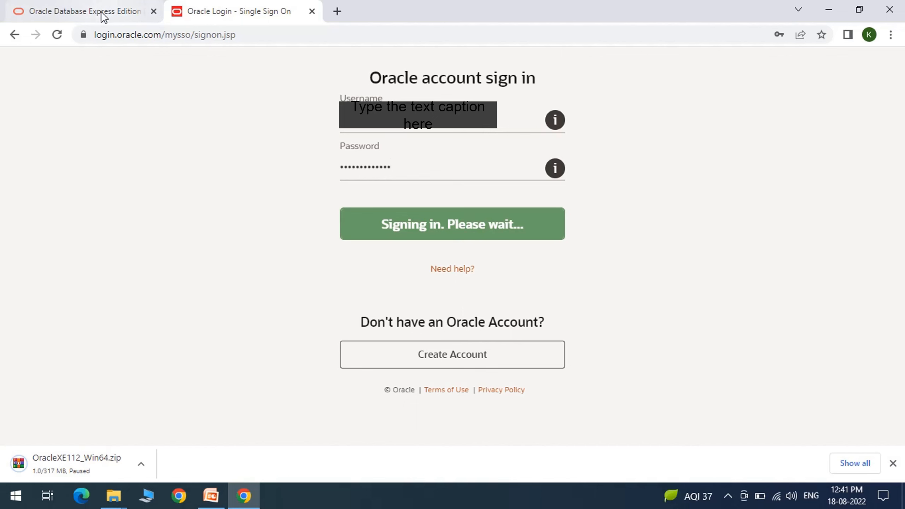
# Step: Return to the XE Prior Release Archive page and bring up the Downloads\Oracle folder in File Explorer
pyautogui.click(13, 36)
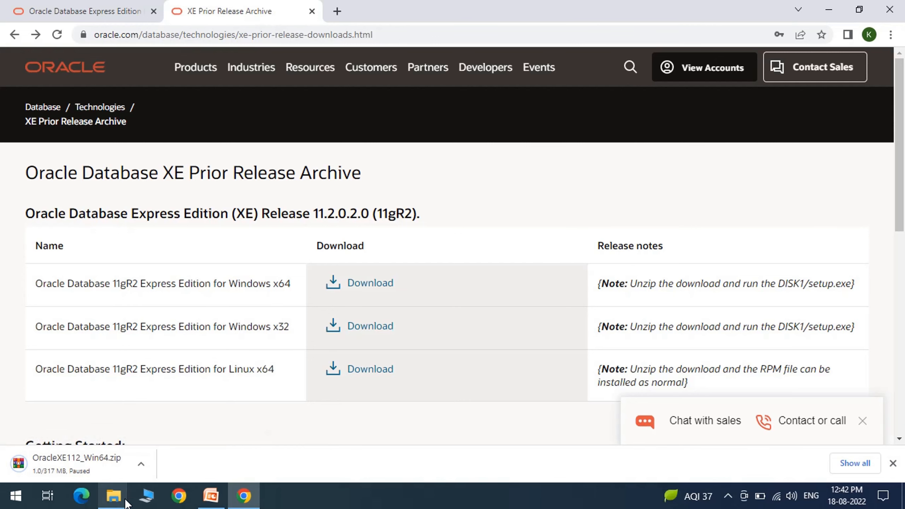
pyautogui.moveTo(126, 504)
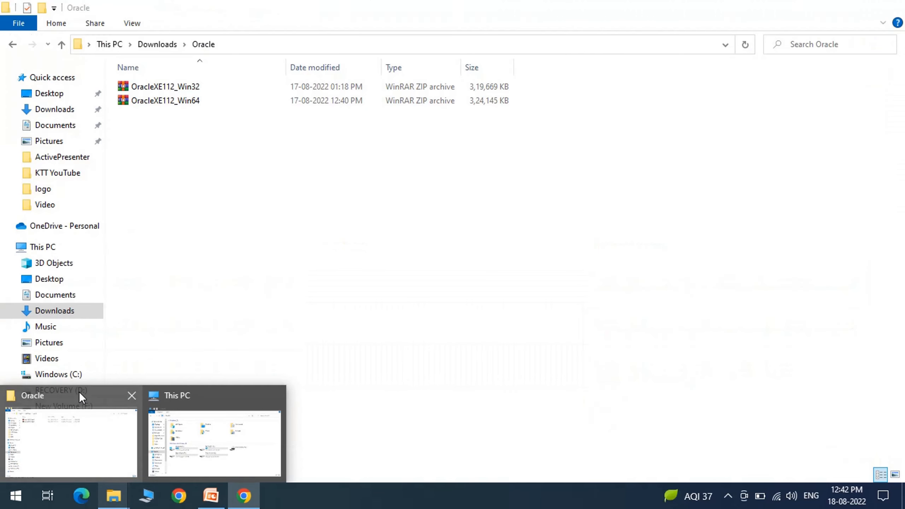
# Step: Extract OracleXE112_Win64.zip into its own folder and open its DISK1 subfolder
pyautogui.click(80, 391)
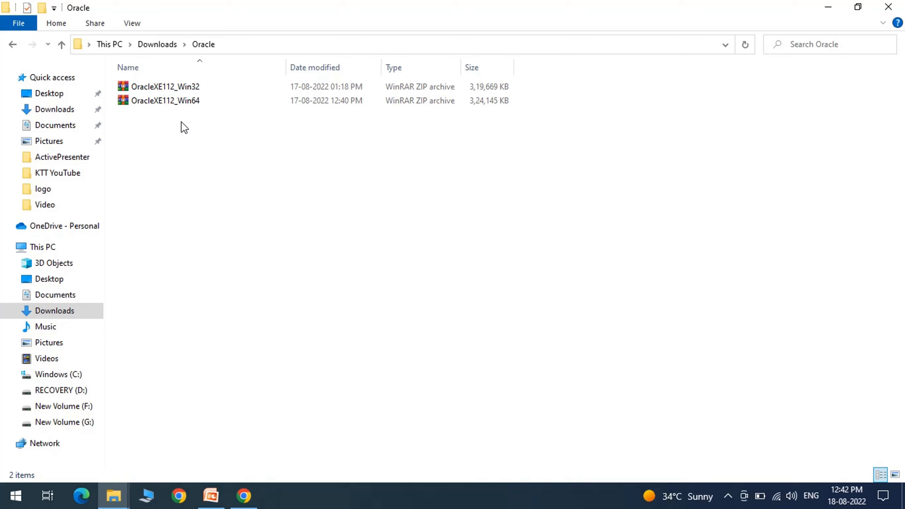
pyautogui.click(192, 104)
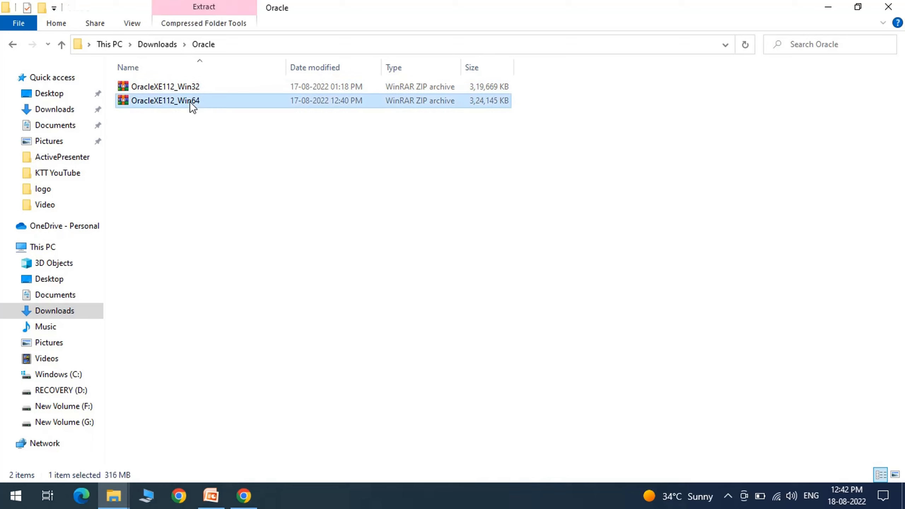
pyautogui.rightClick(190, 101)
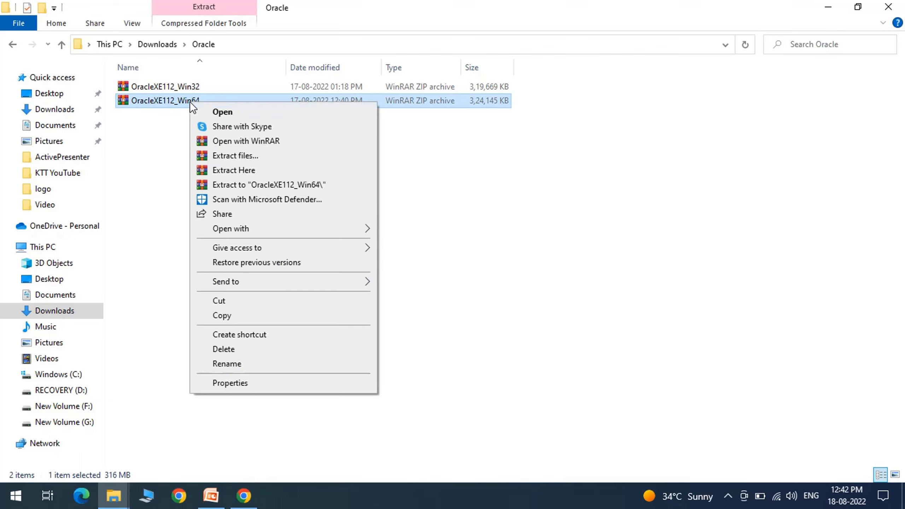
pyautogui.click(275, 189)
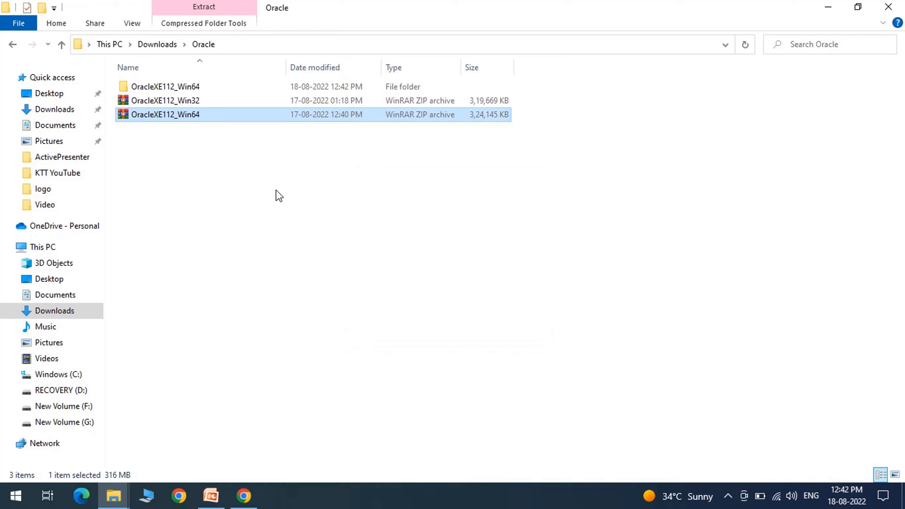
pyautogui.doubleClick(173, 87)
pyautogui.doubleClick(172, 87)
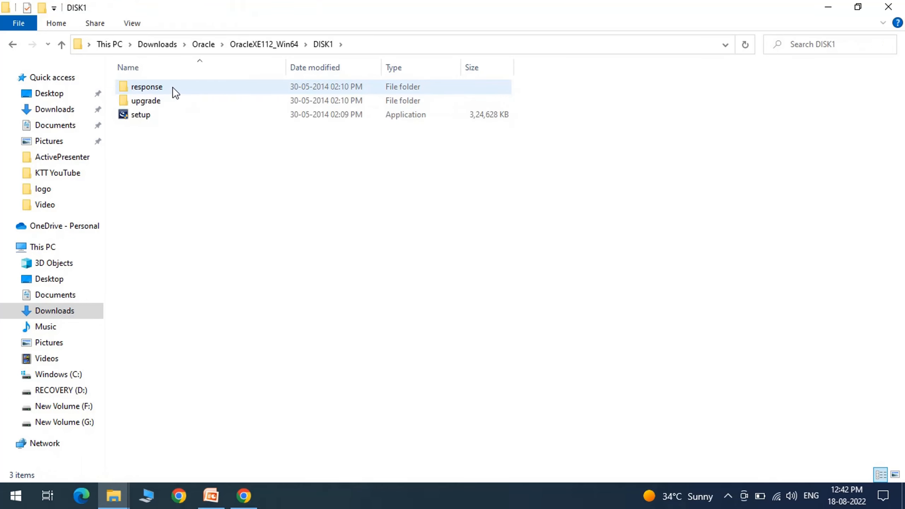
# Step: Run setup, accept the license terms, and keep C:\oraclexe\ as the destination folder
pyautogui.click(139, 114)
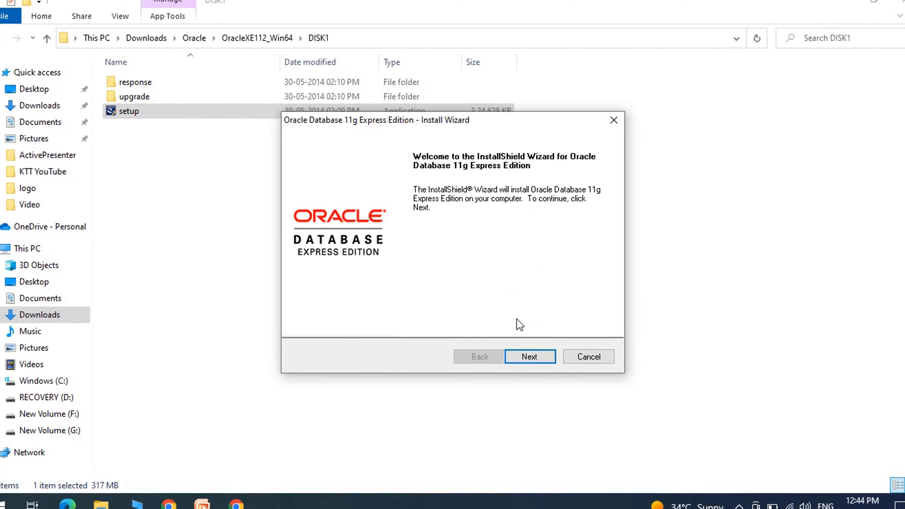
pyautogui.click(539, 364)
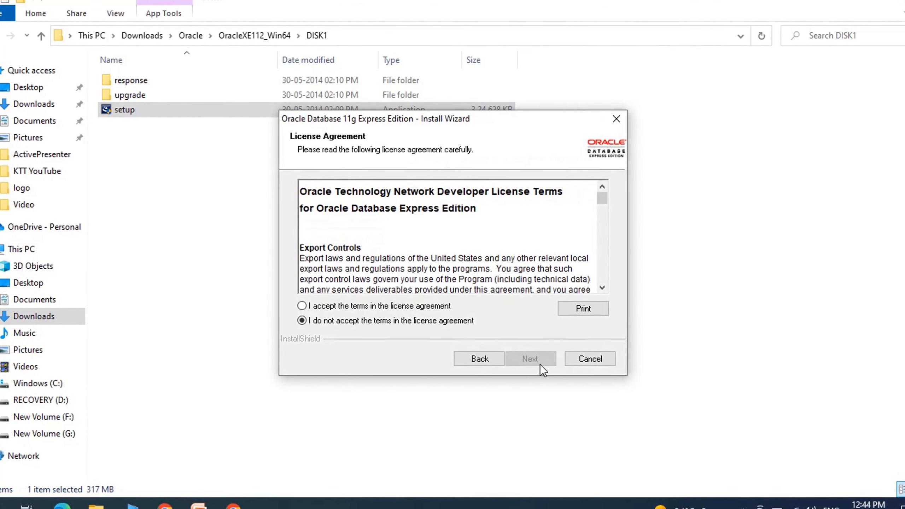
pyautogui.click(301, 308)
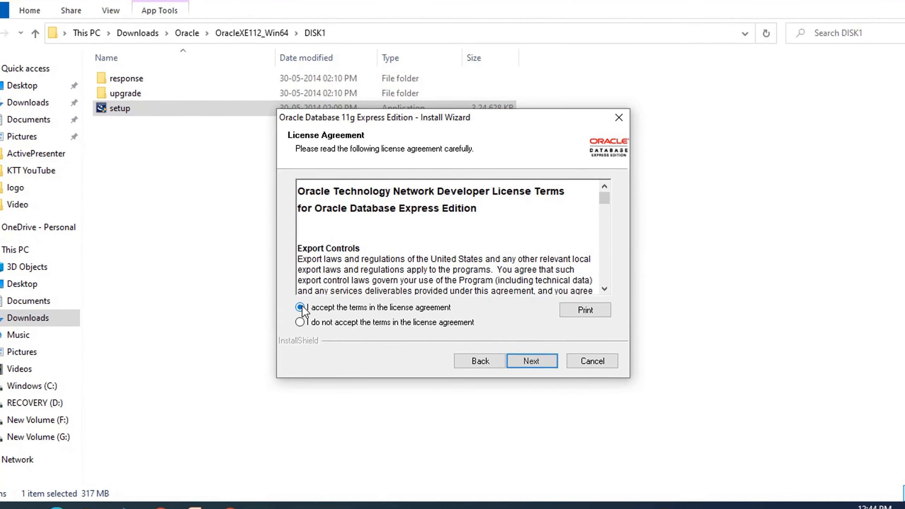
pyautogui.click(532, 362)
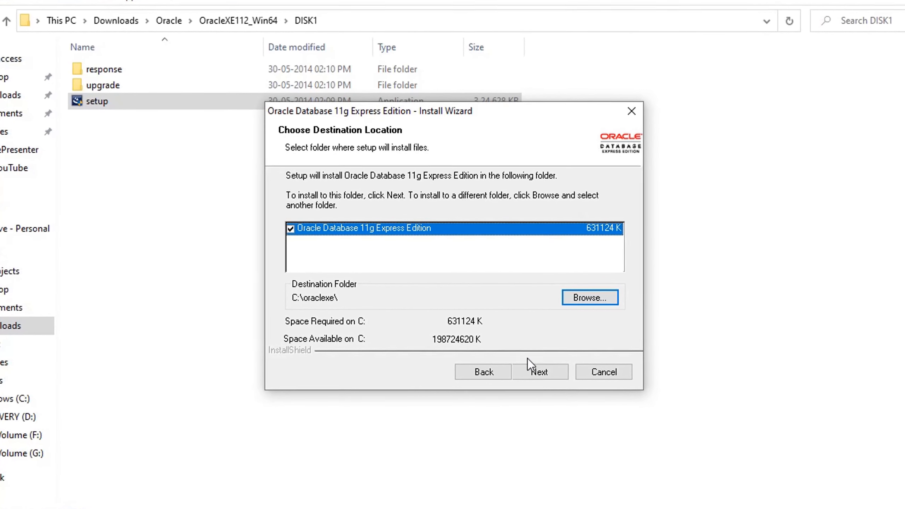
pyautogui.click(536, 369)
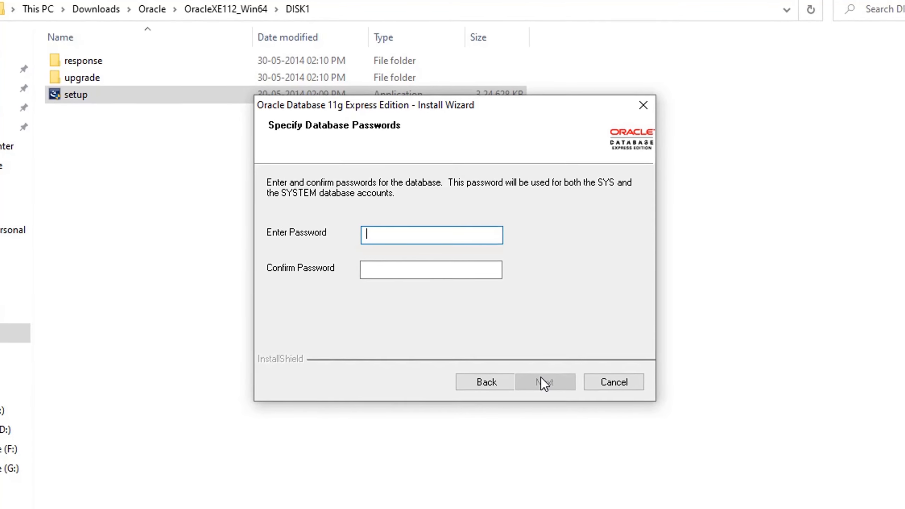
# Step: Enter and confirm the SYS/SYSTEM database password, then continue to the Summary page
pyautogui.write('or')
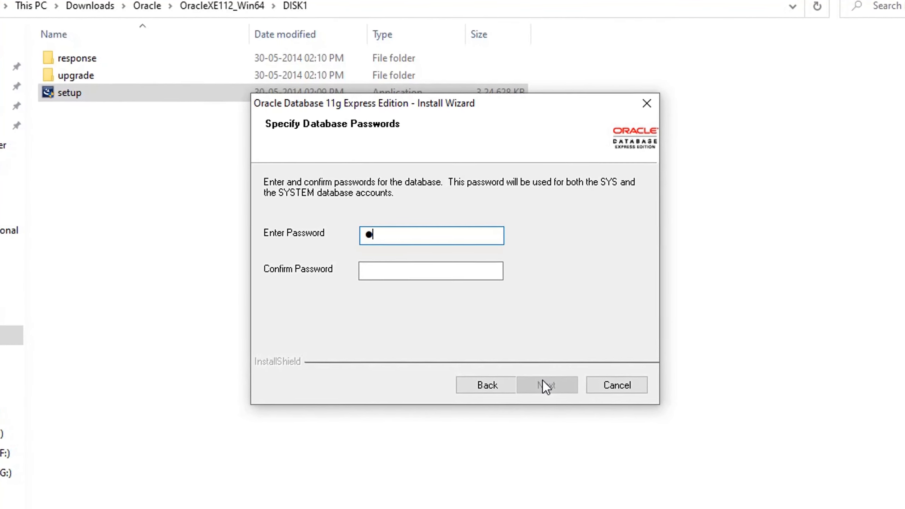
pyautogui.write('acle')
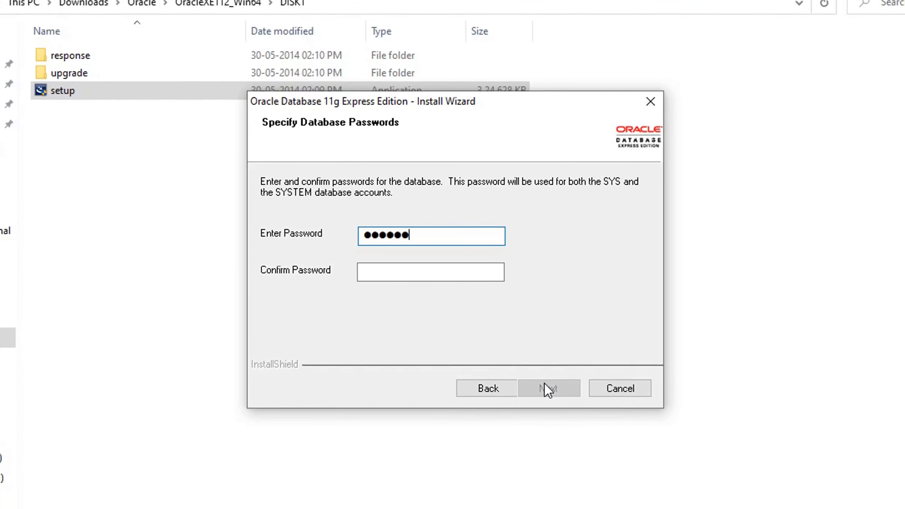
pyautogui.press('Tab')
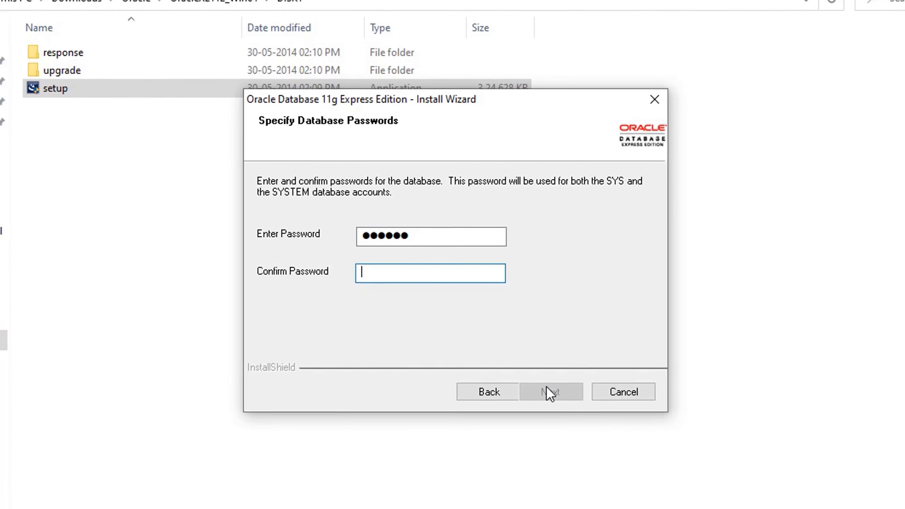
pyautogui.write('oracle')
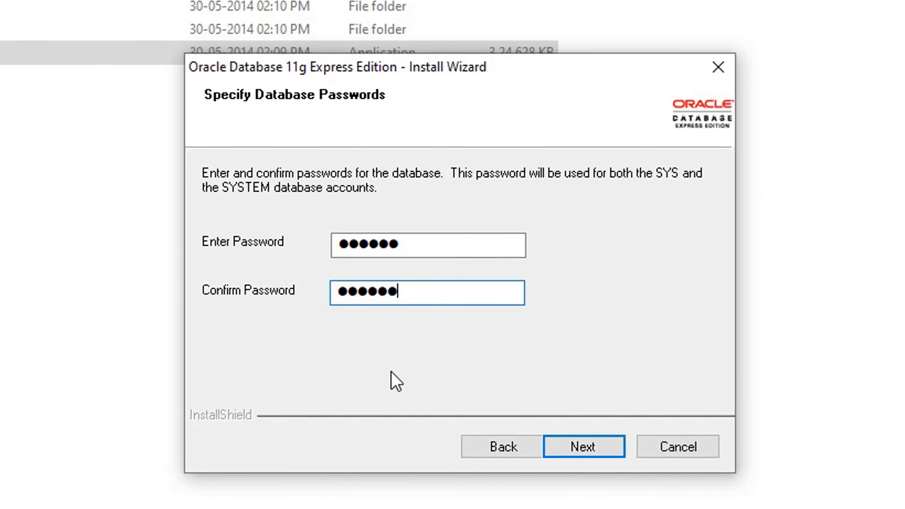
pyautogui.click(591, 456)
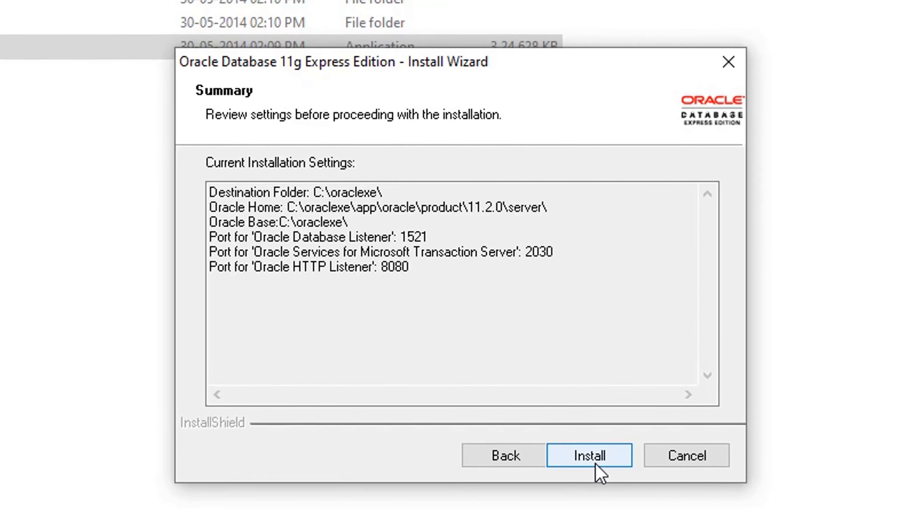
# Step: Install Oracle Database 11g Express Edition and click Finish to close the wizard
pyautogui.click(590, 456)
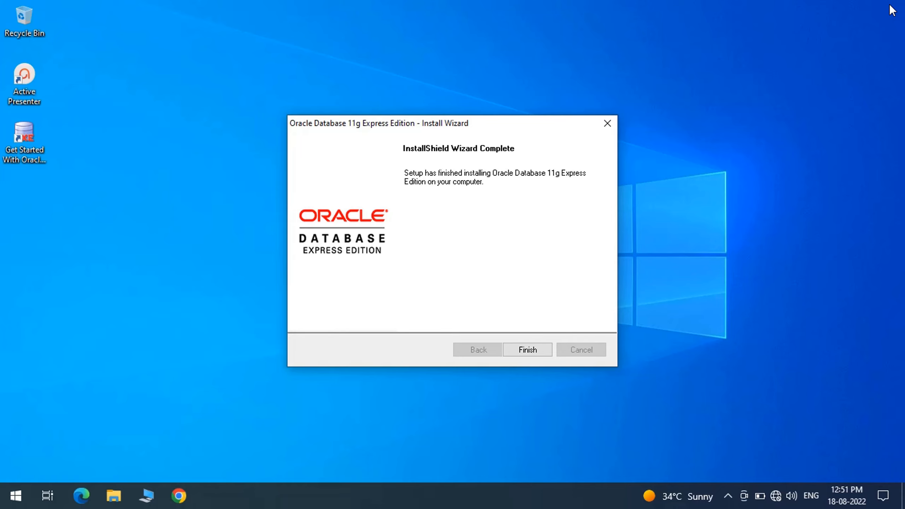
pyautogui.click(533, 353)
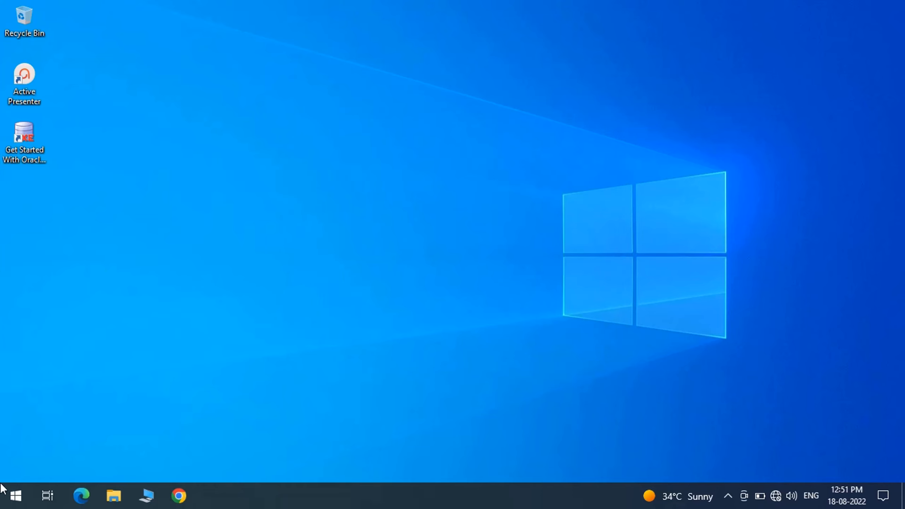
# Step: Launch Run SQL Command Line from the Start menu's Oracle Database 11g Express Edition folder
pyautogui.click(17, 497)
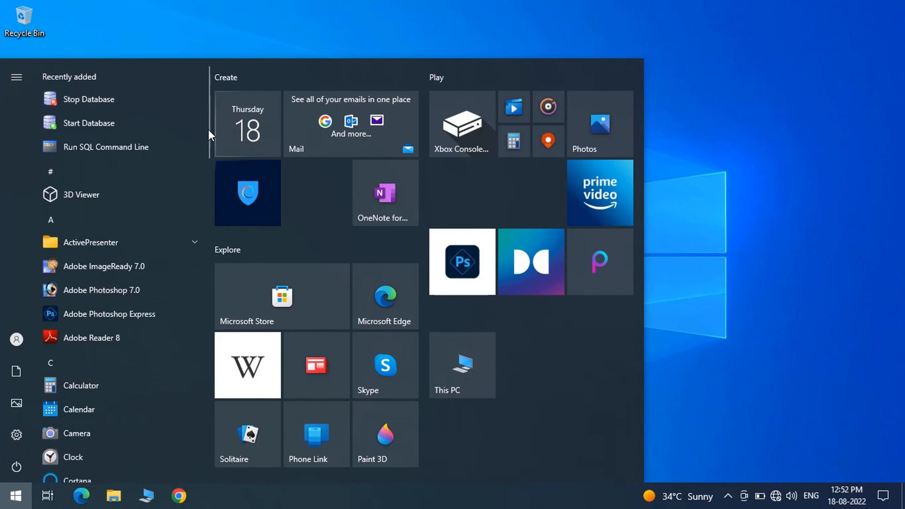
pyautogui.moveTo(209, 134); pyautogui.dragTo(214, 334)
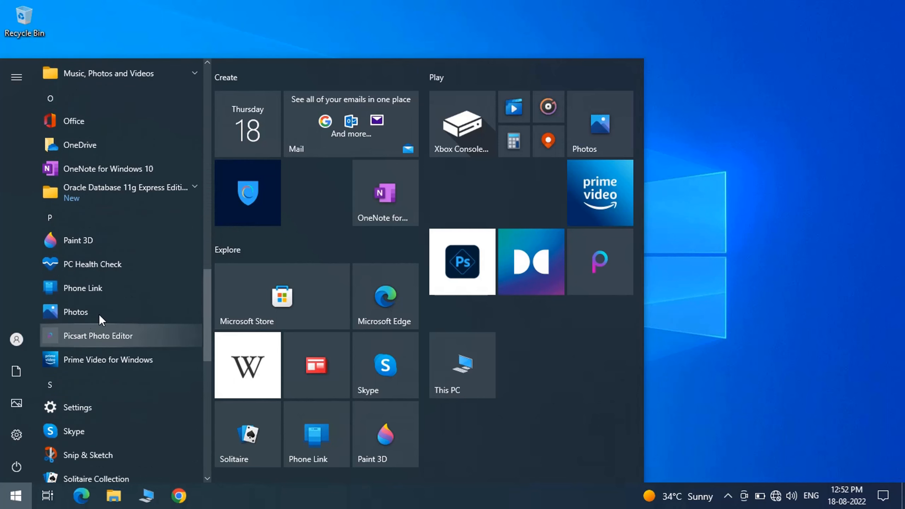
pyautogui.click(161, 187)
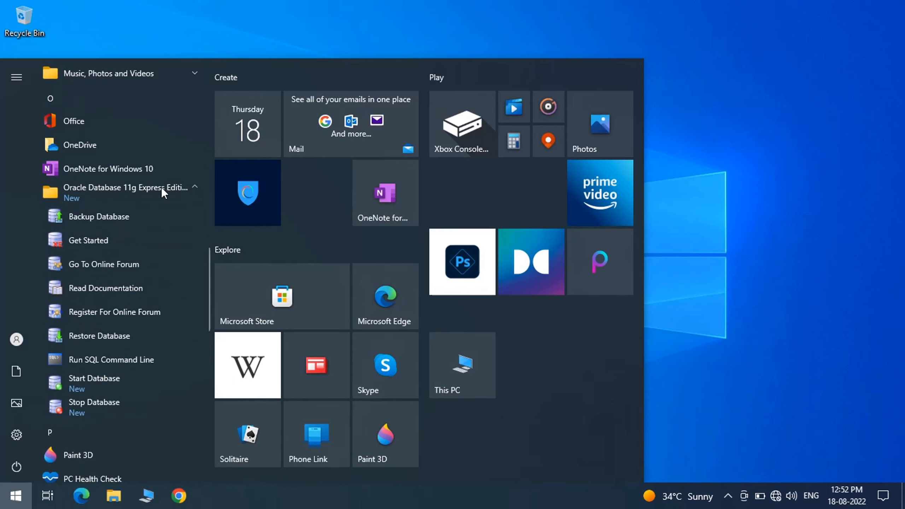
pyautogui.click(103, 361)
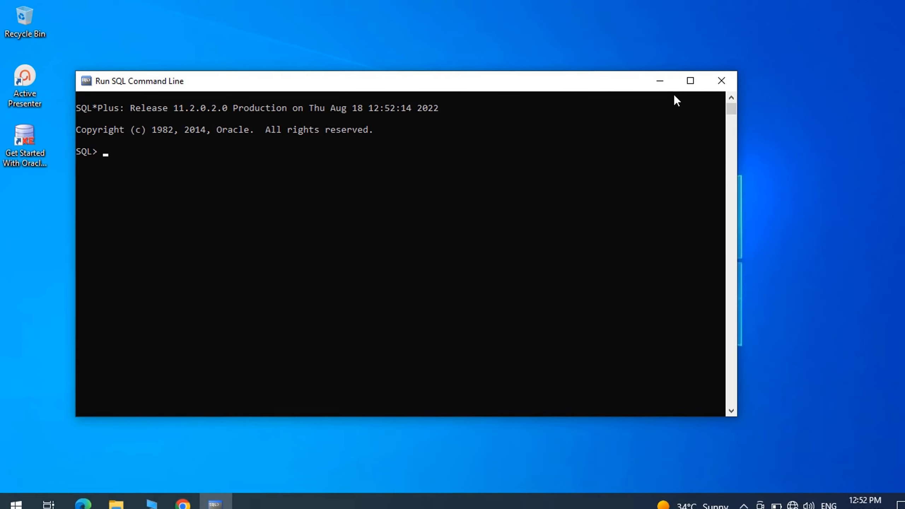
# Step: Maximize SQL*Plus and connect as user 'system' with the account password
pyautogui.click(697, 86)
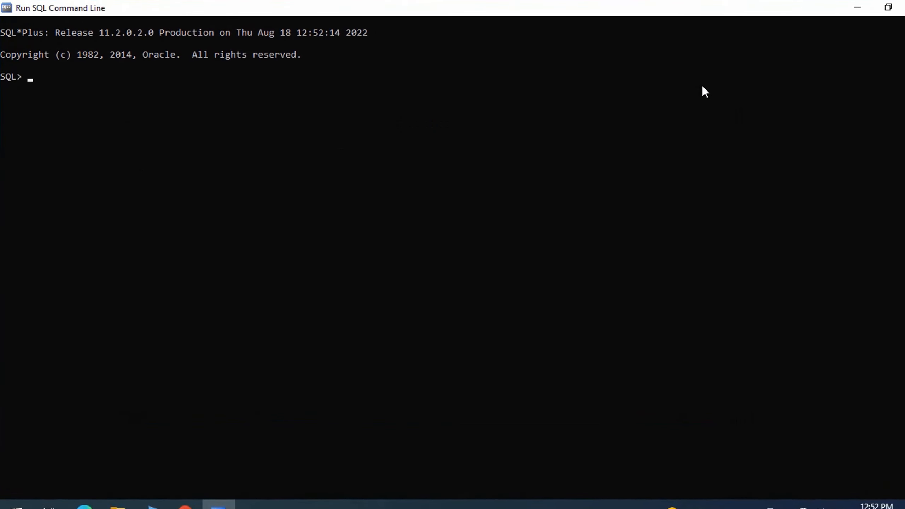
pyautogui.write('conne')
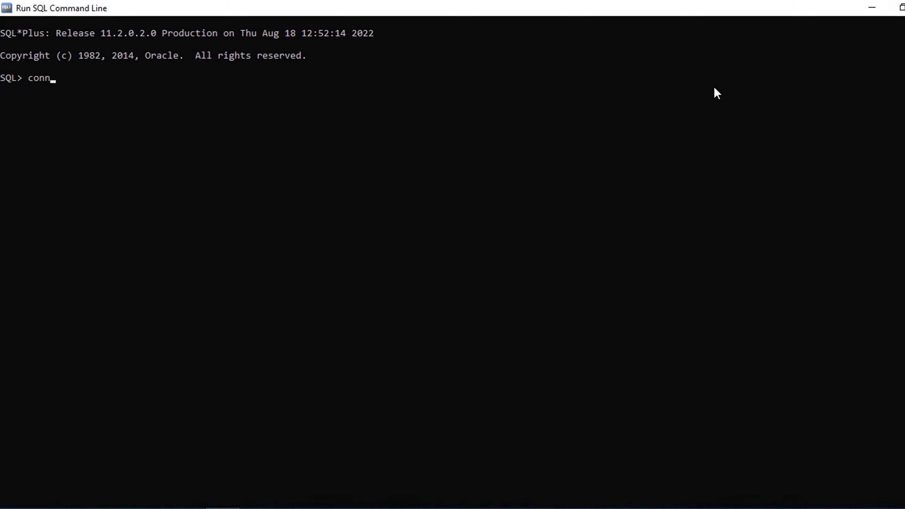
pyautogui.write('ct')
pyautogui.press('Return')
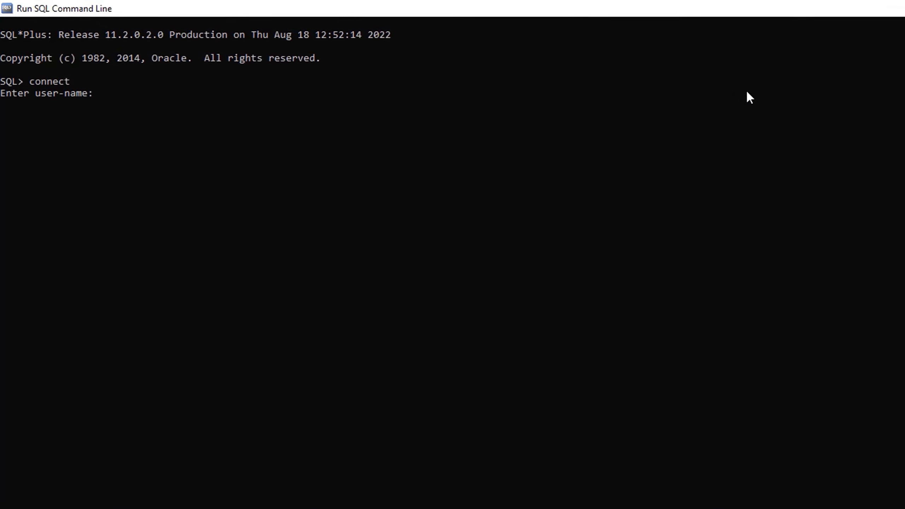
pyautogui.write('sys')
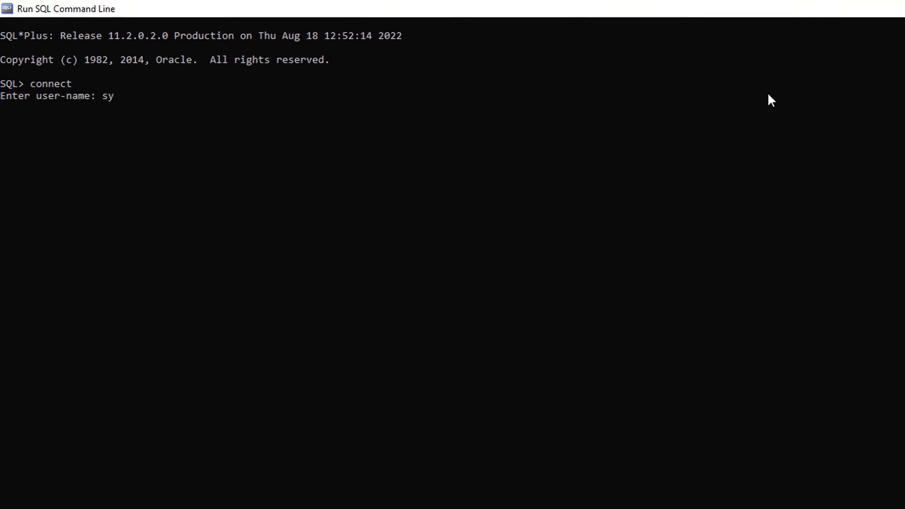
pyautogui.write('tem')
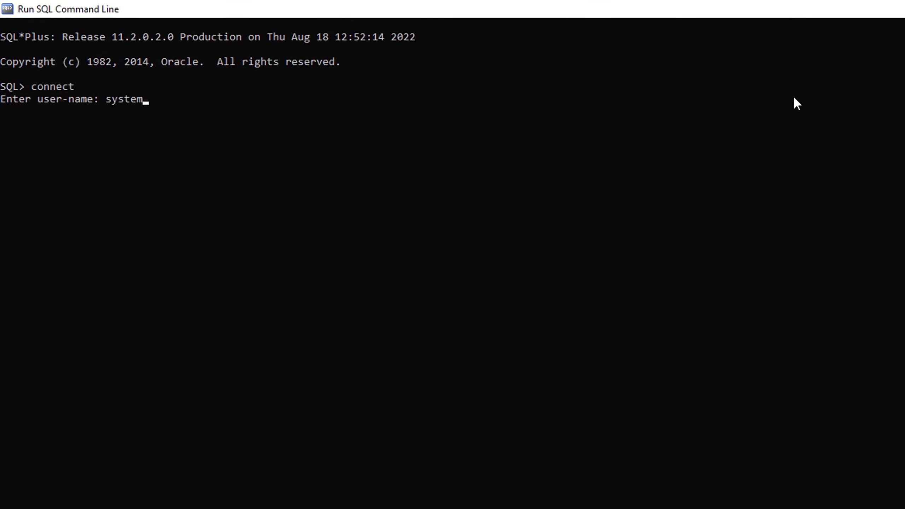
pyautogui.press('Return')
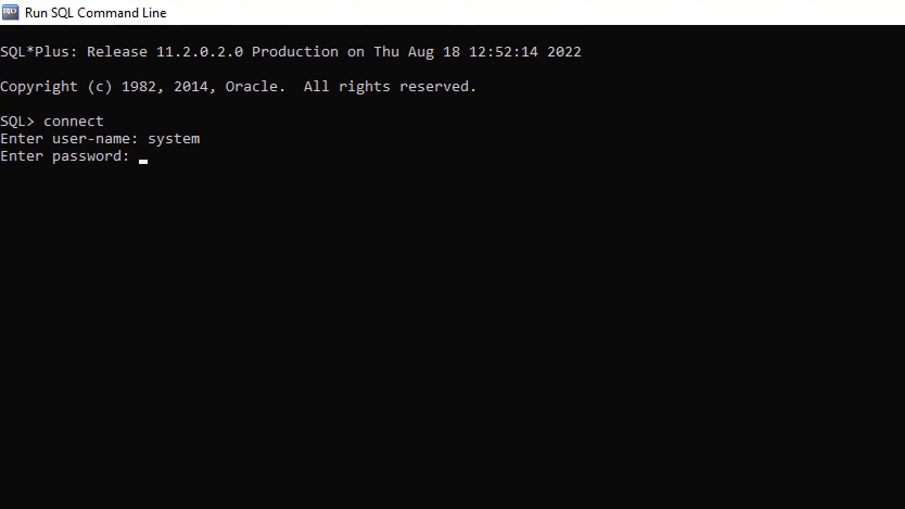
pyautogui.press('Return')
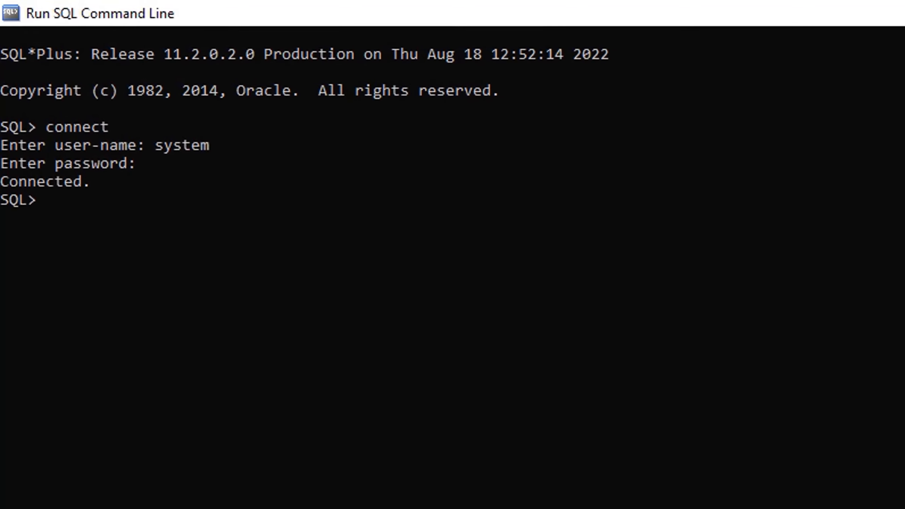